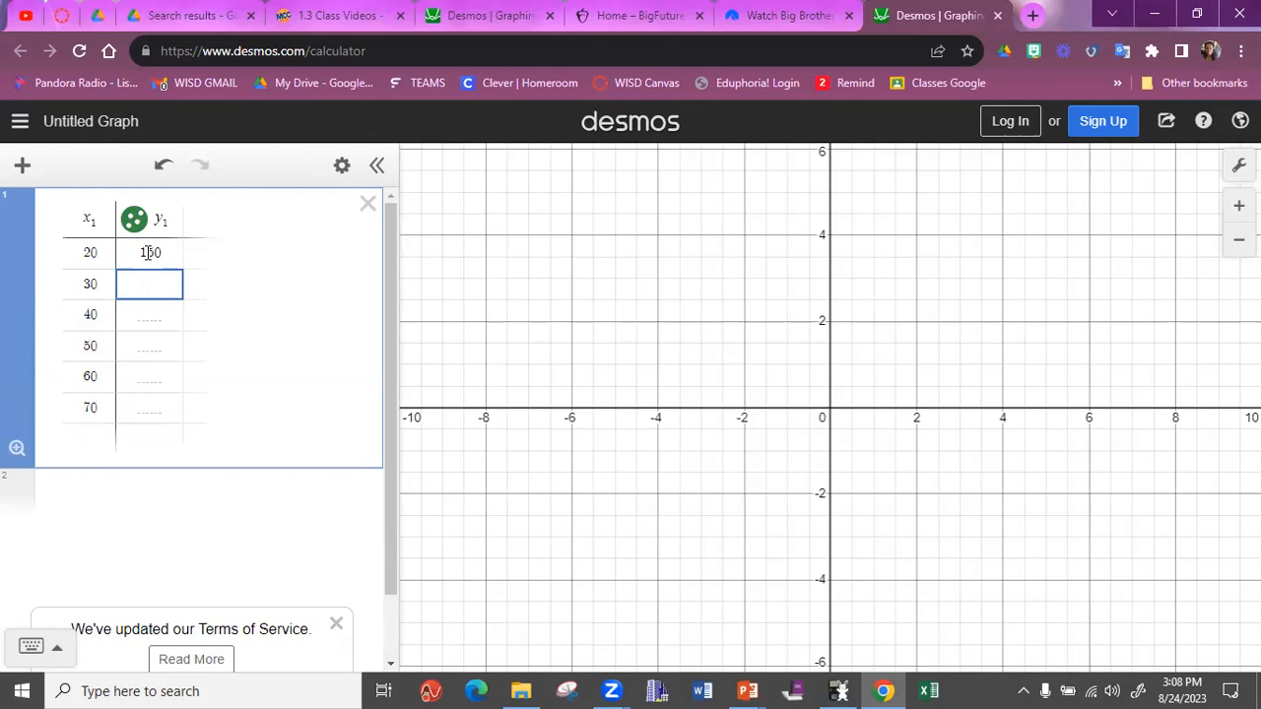
Fill the y₁ column with 133, 126, 119, 112 and 105 for x₁ values 30 through 70
type("133")
key("Return")
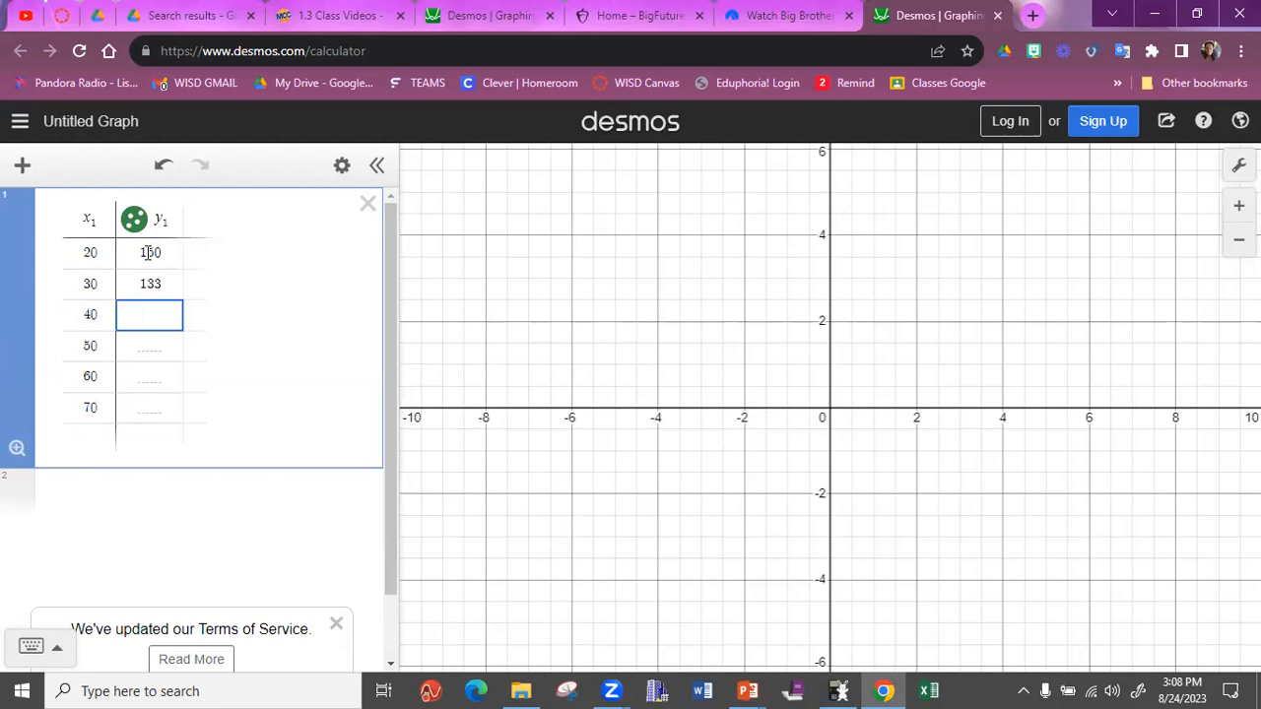
type("126")
key("Return")
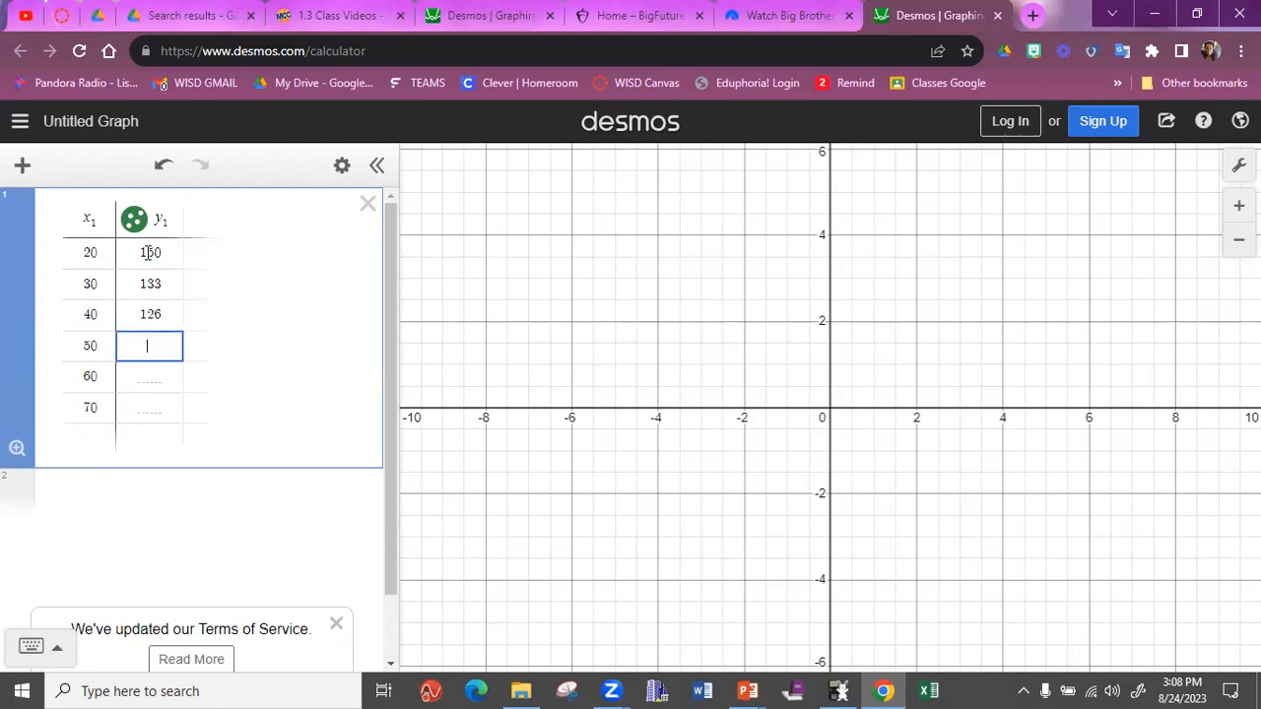
type("119")
key("Return")
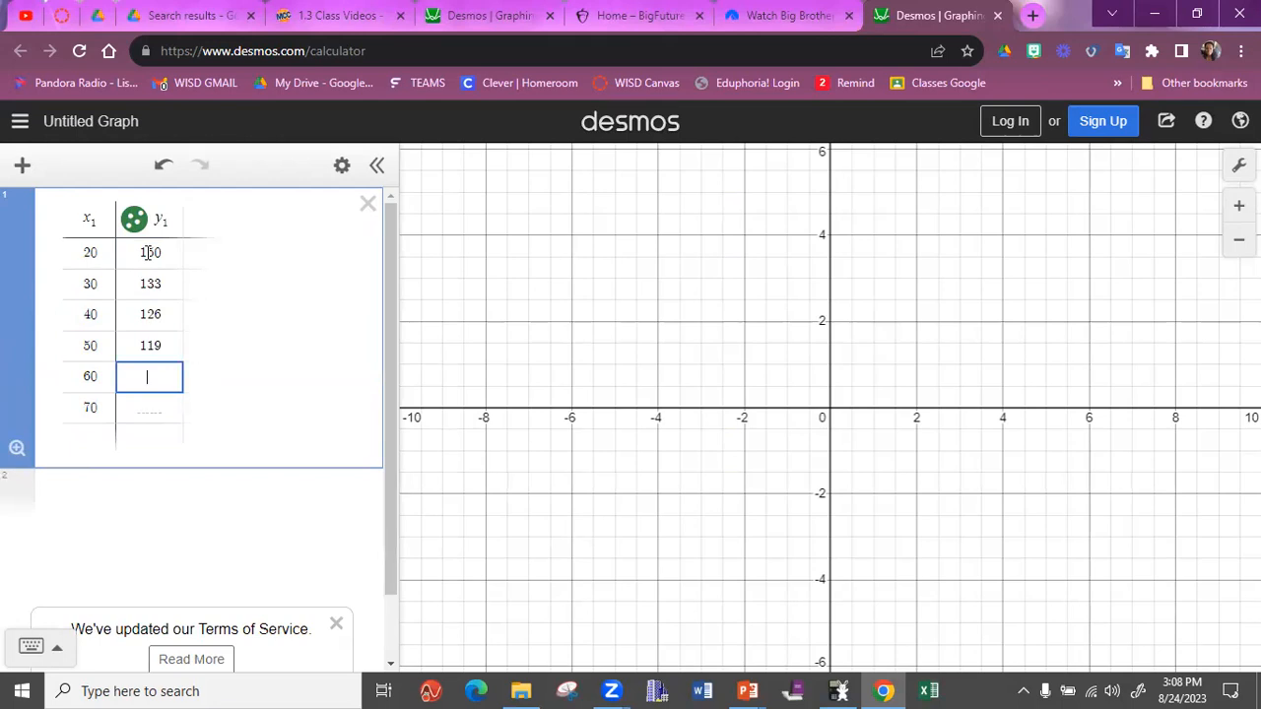
type("112")
key("Return")
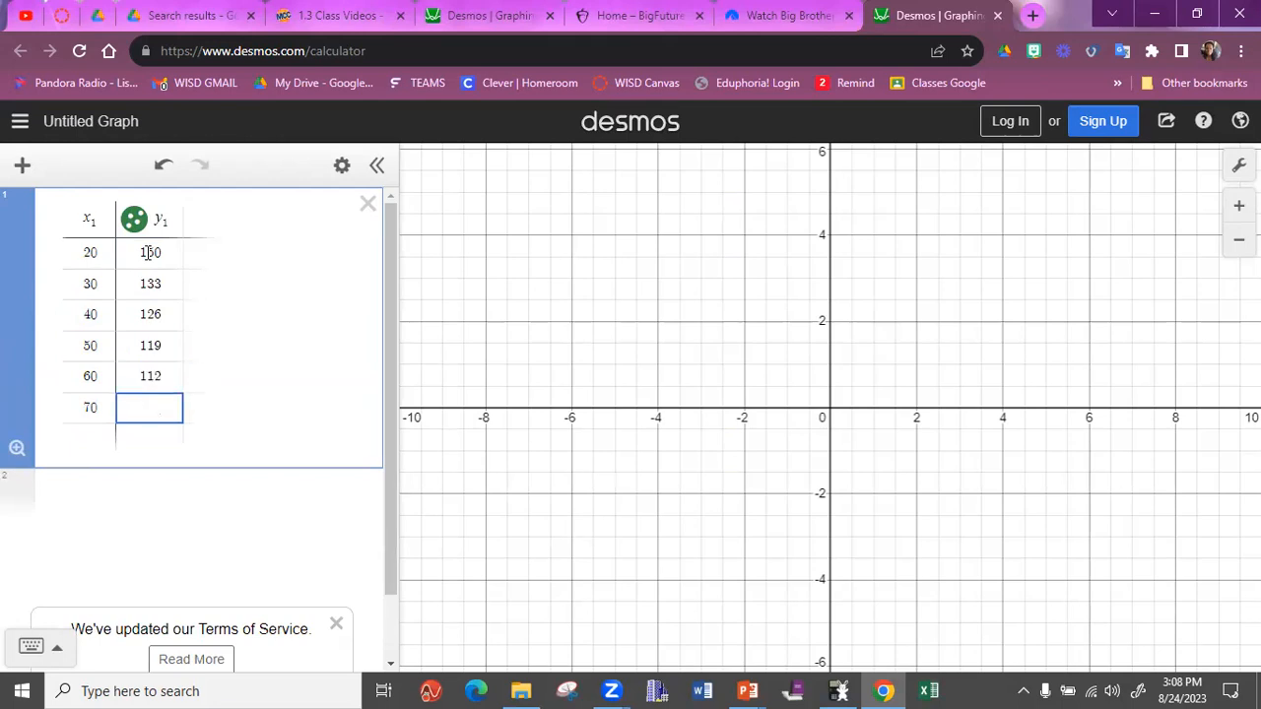
type("105")
key("Return")
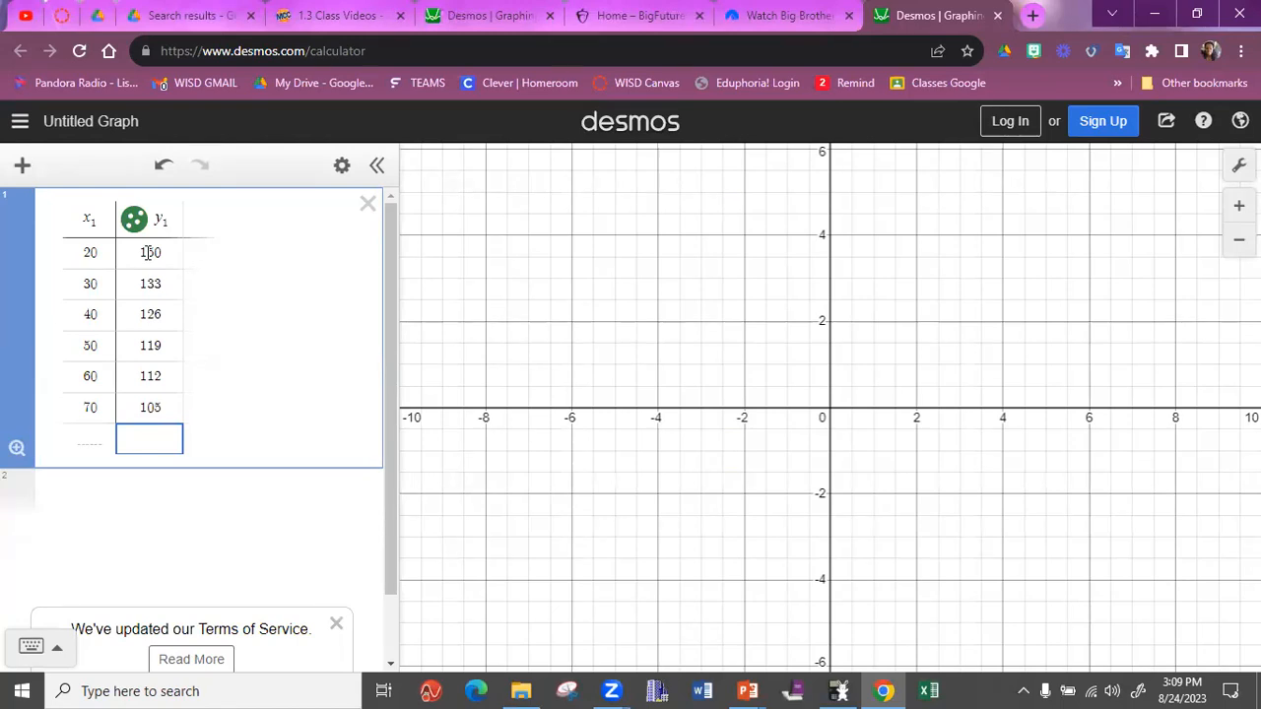
Dismiss the Terms of Service notice and shift the graph so the first quadrant fills the view
left_click(338, 623)
left_click(1027, 339)
left_click_drag(1026, 339, 623, 570)
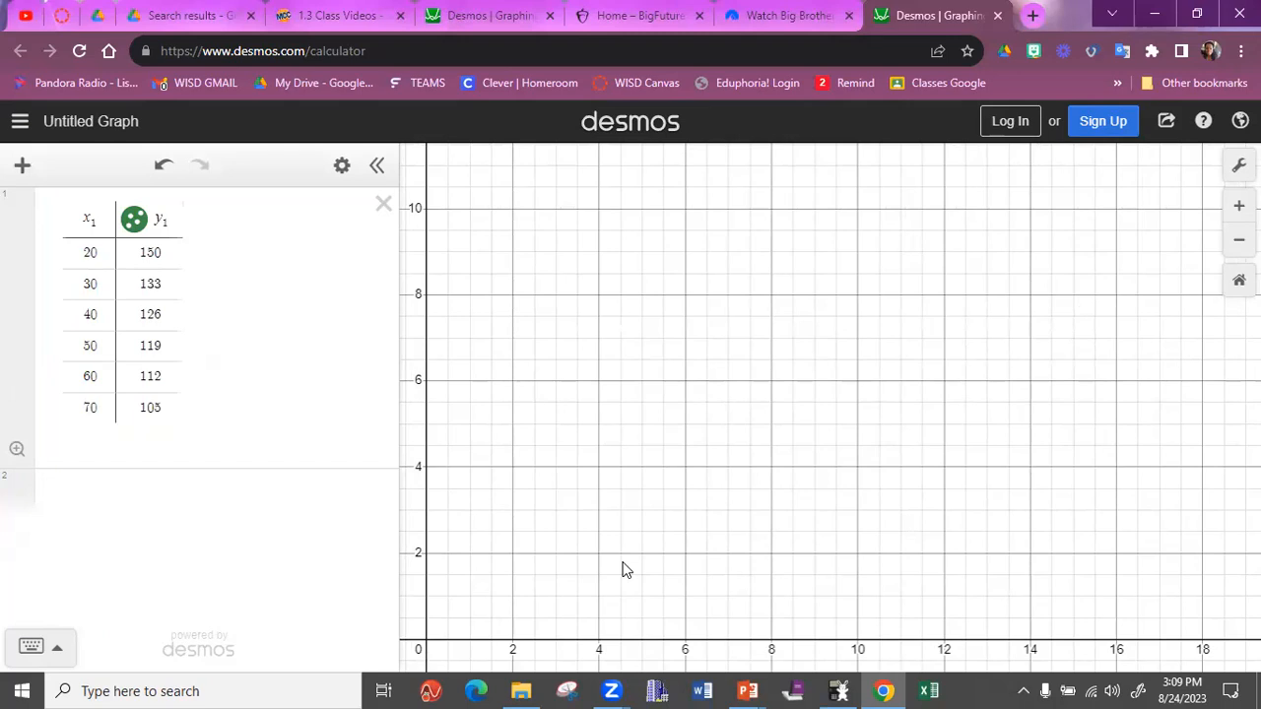
mouse_move(623, 570)
left_mouse_down()
mouse_move(642, 572)
mouse_move(626, 570)
left_mouse_up()
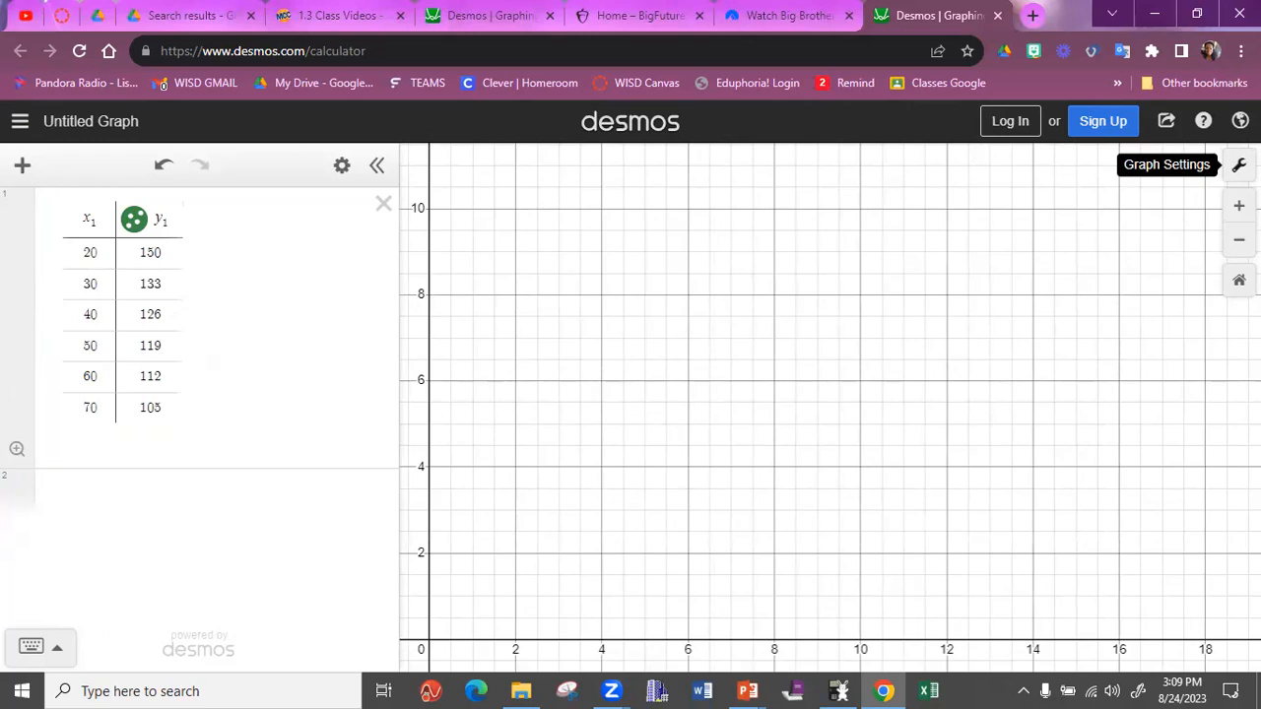
Set the x-axis upper limit to 80 with a step of 10 in the graph settings
left_click(1239, 166)
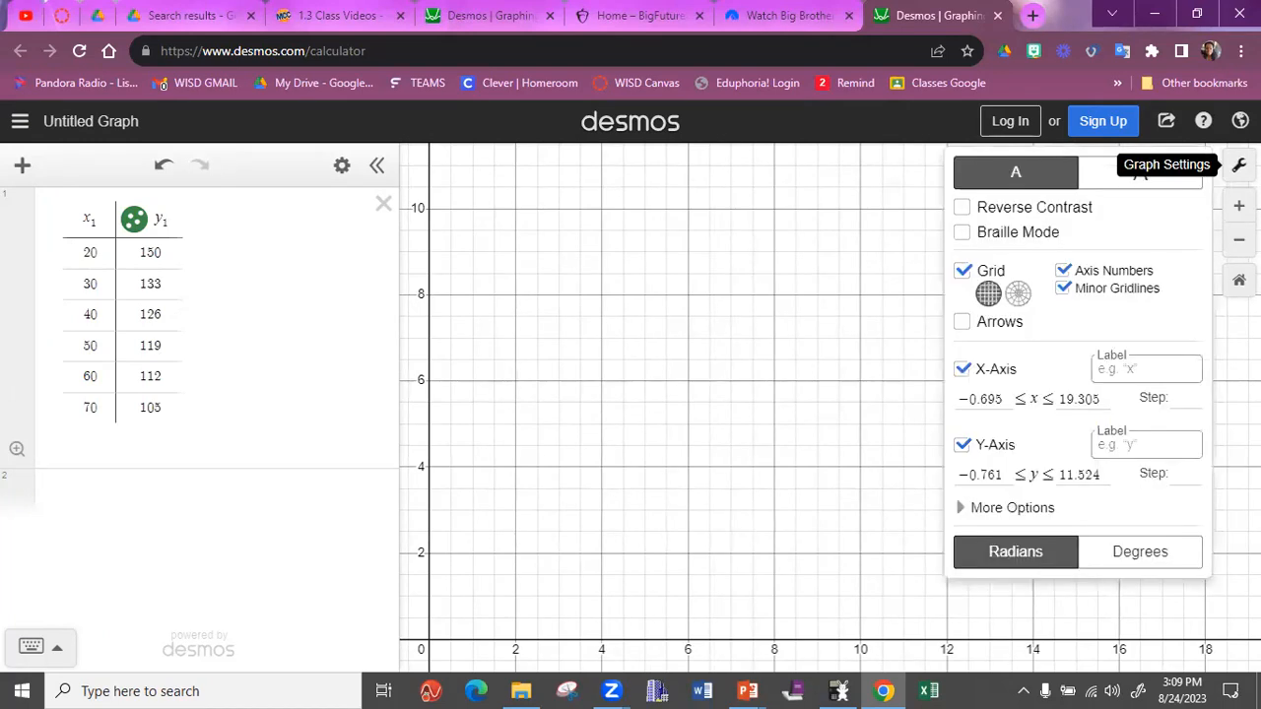
left_click(1095, 398)
left_click_drag(1106, 394, 1064, 396)
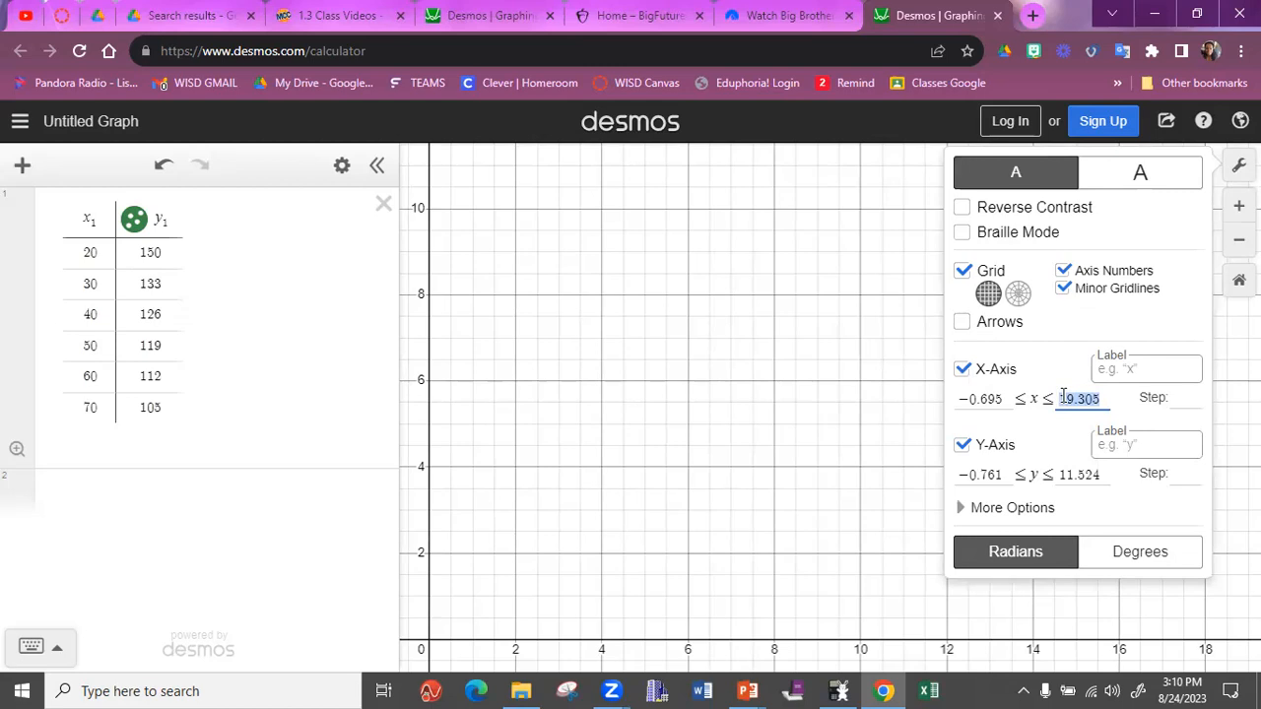
type("80")
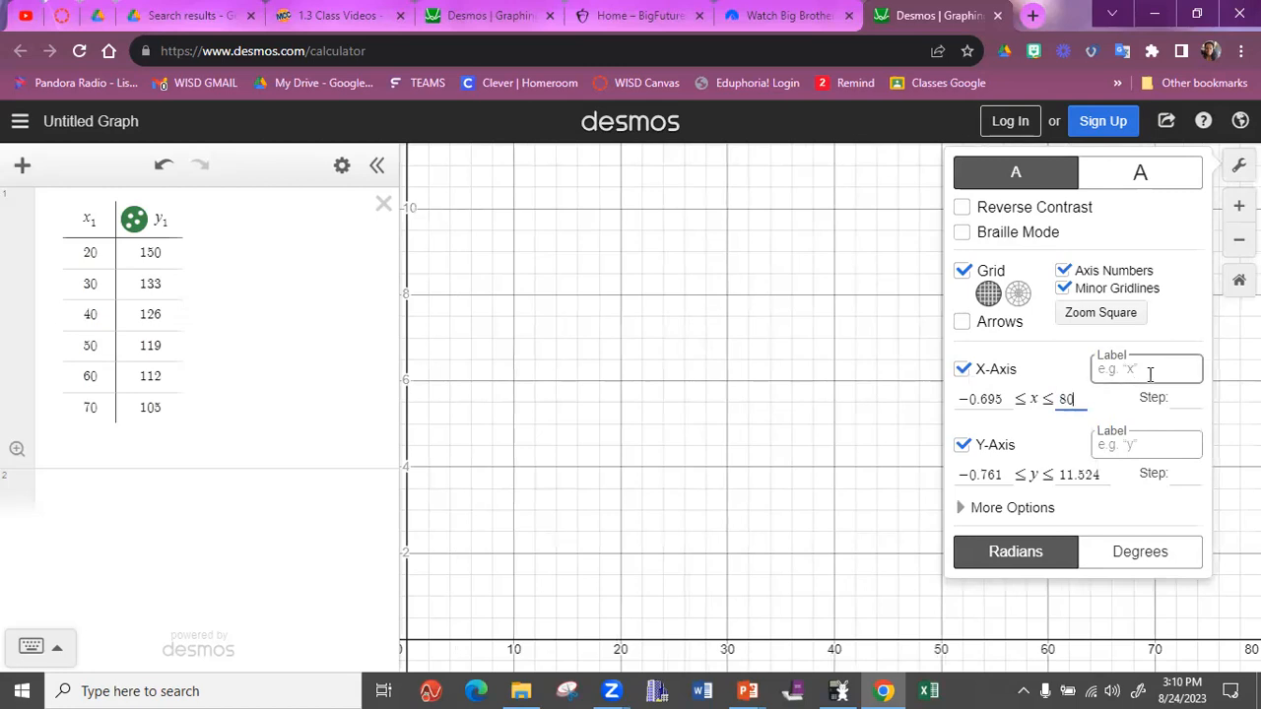
left_click(1184, 398)
type("10")
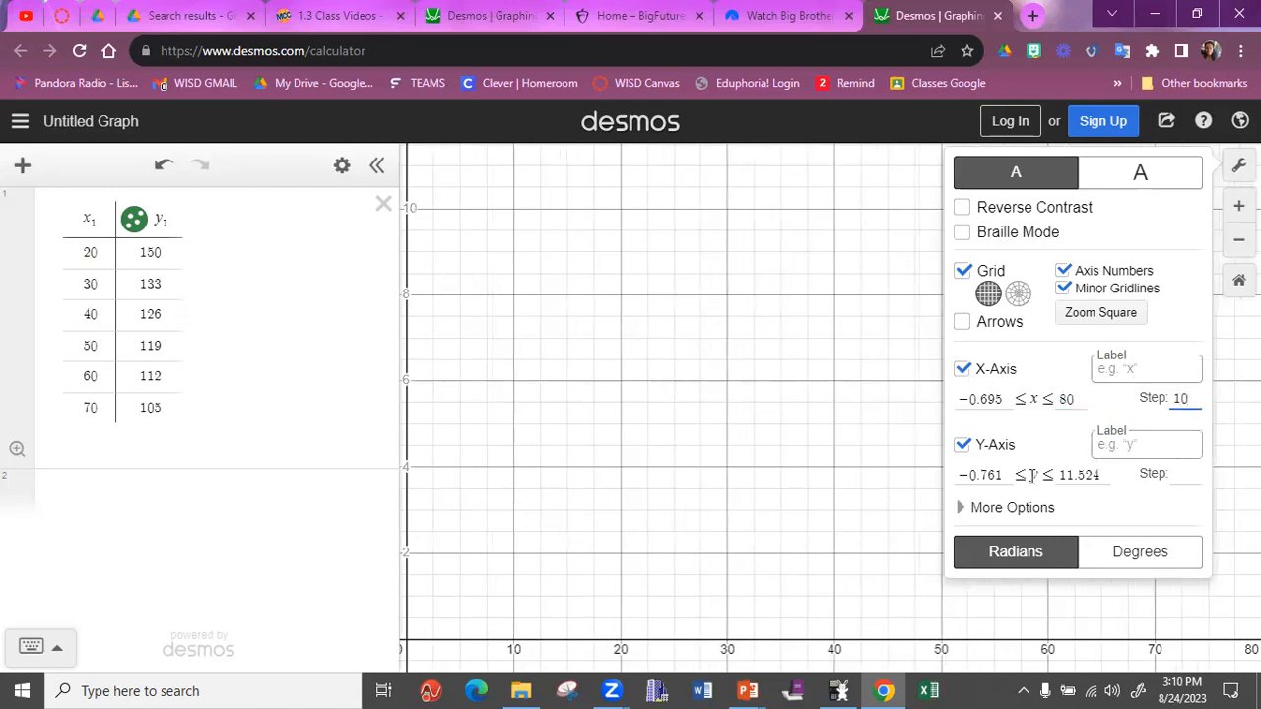
Set the y-axis upper limit to 177 and close the graph settings
left_click(1074, 474)
left_click_drag(1105, 474, 1062, 469)
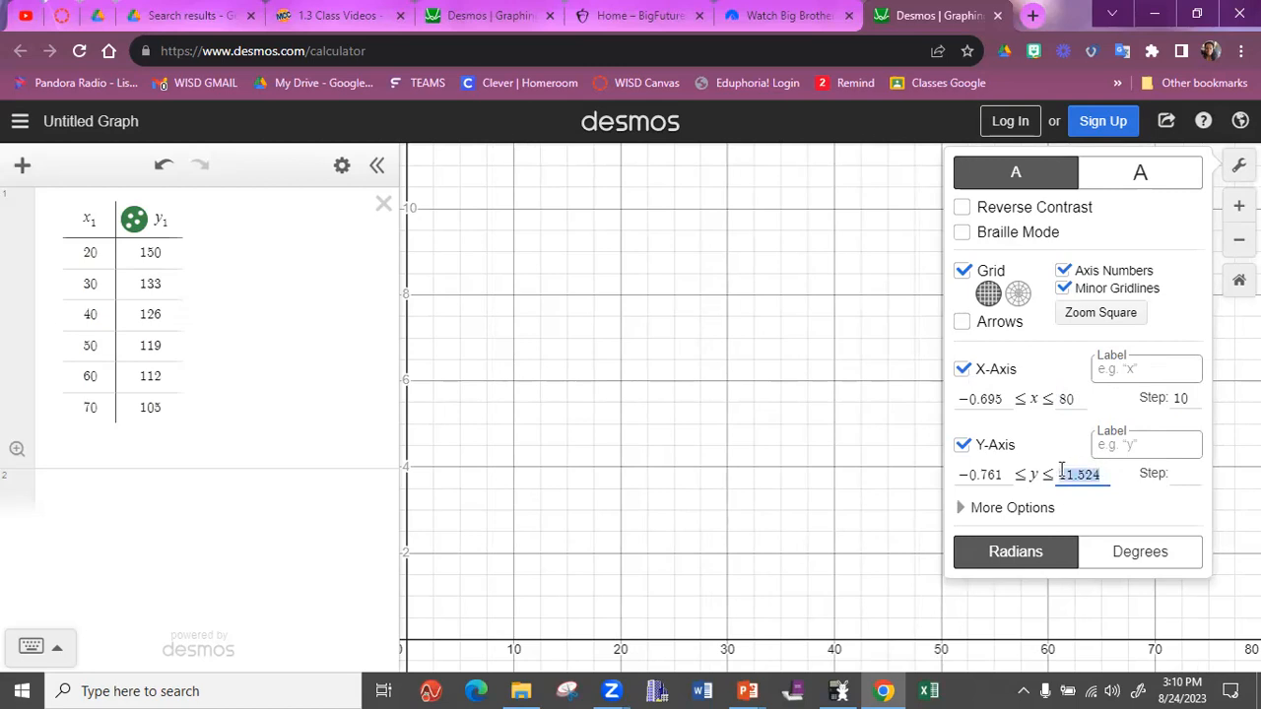
type("17")
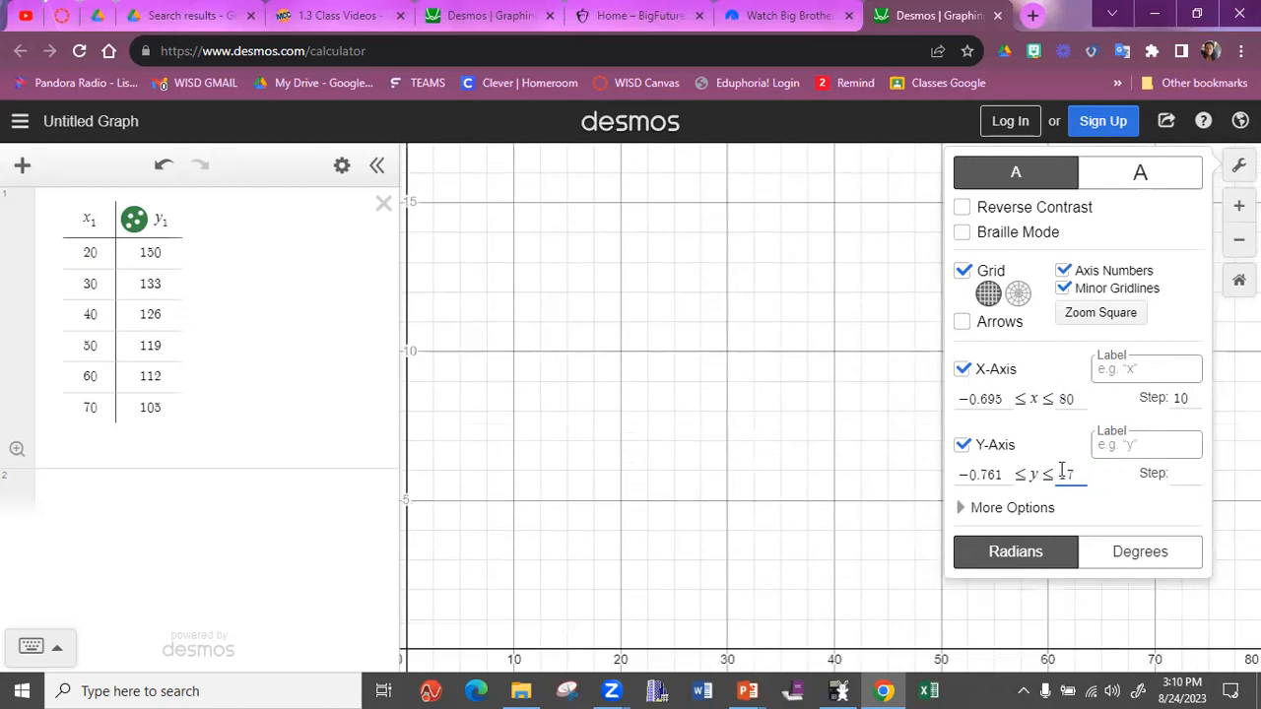
type("7")
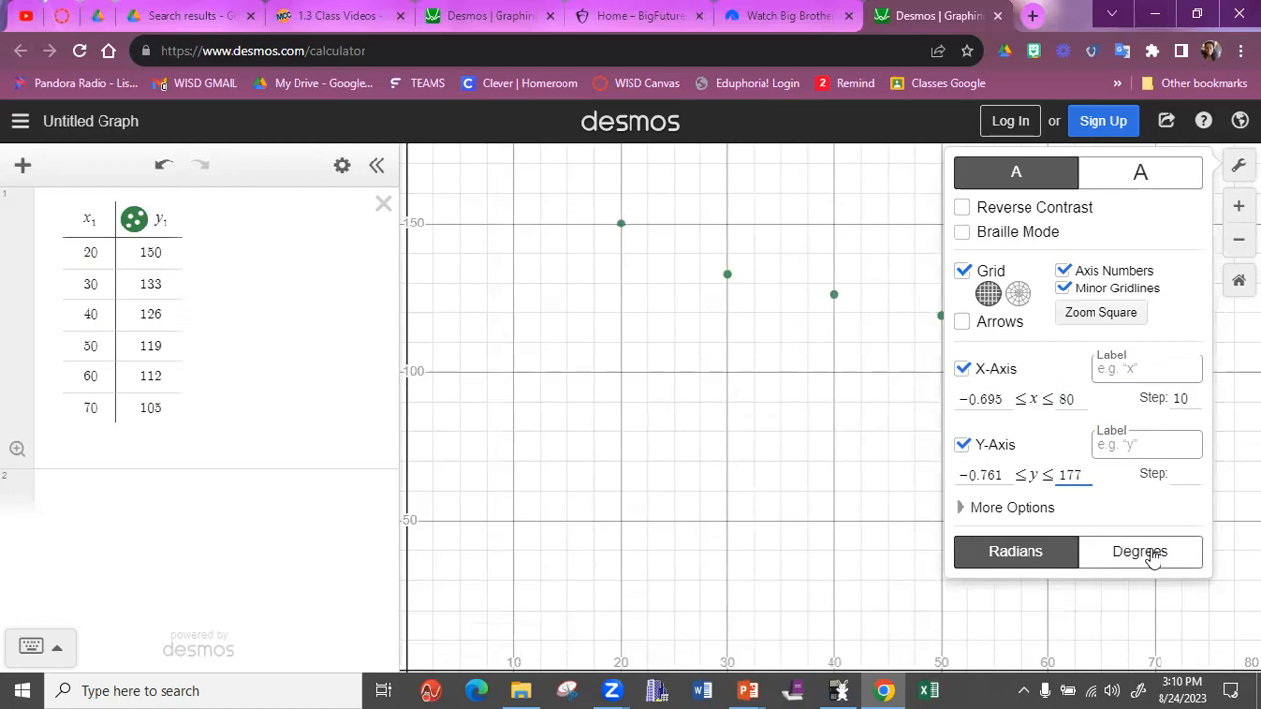
left_click(1239, 165)
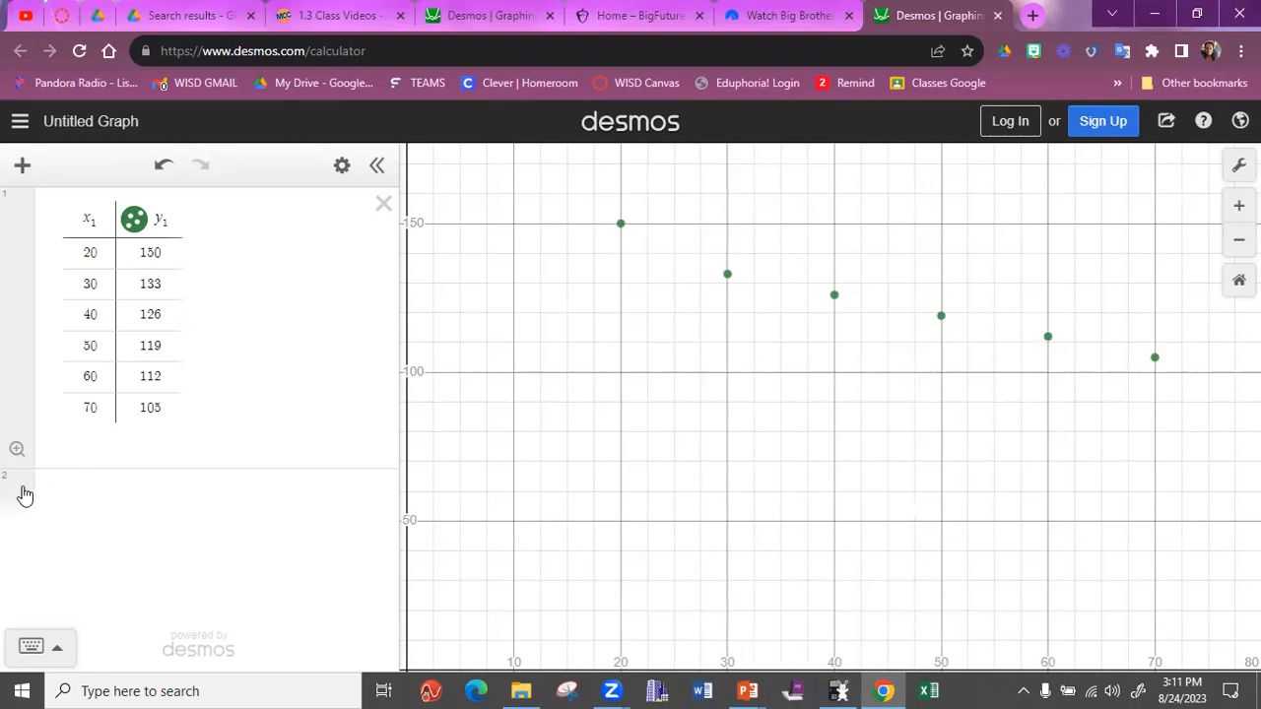
Add the linear regression y₁ ~ mx₁ + b for the table data in the expression below the table
left_click(98, 490)
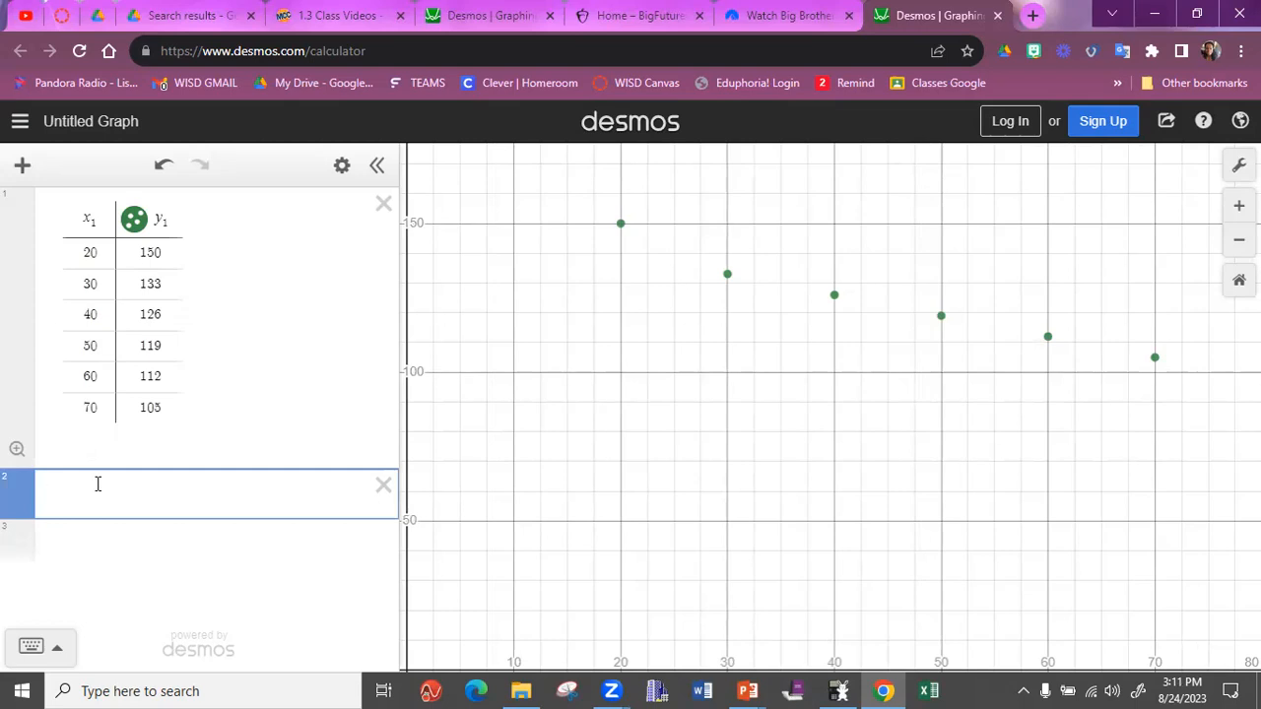
type("y1 ~ ")
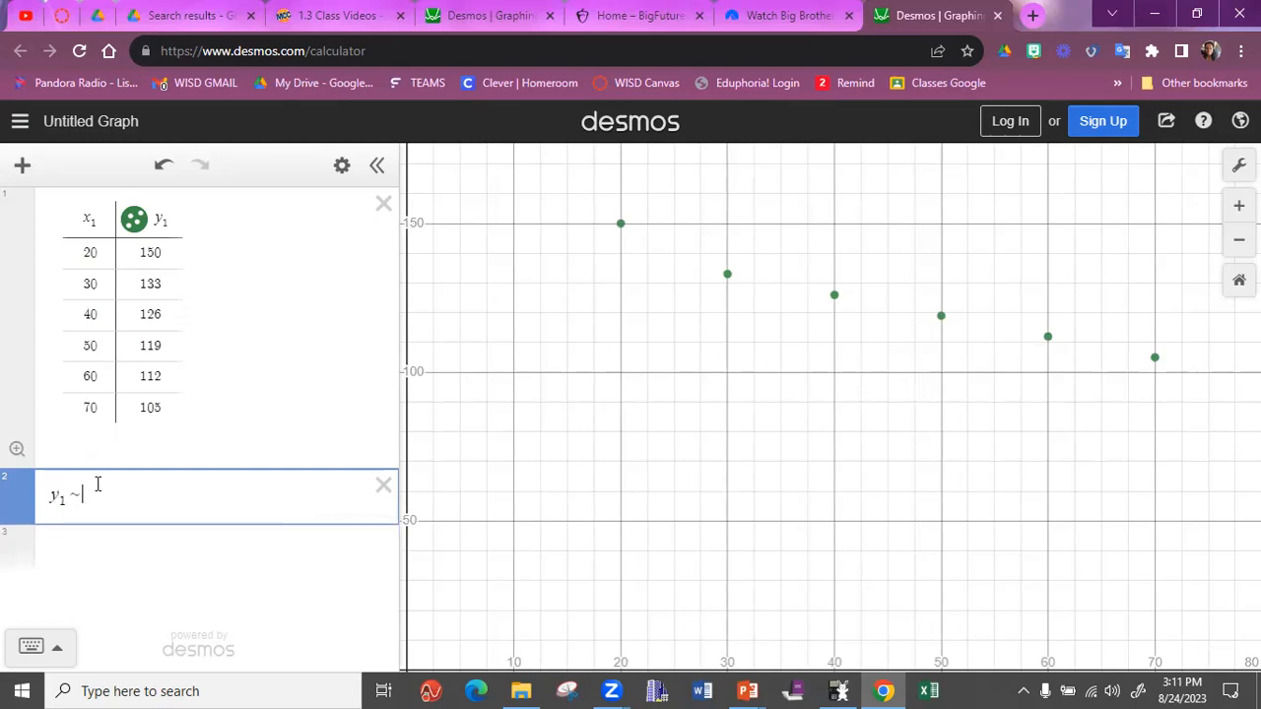
type("mx1 + b")
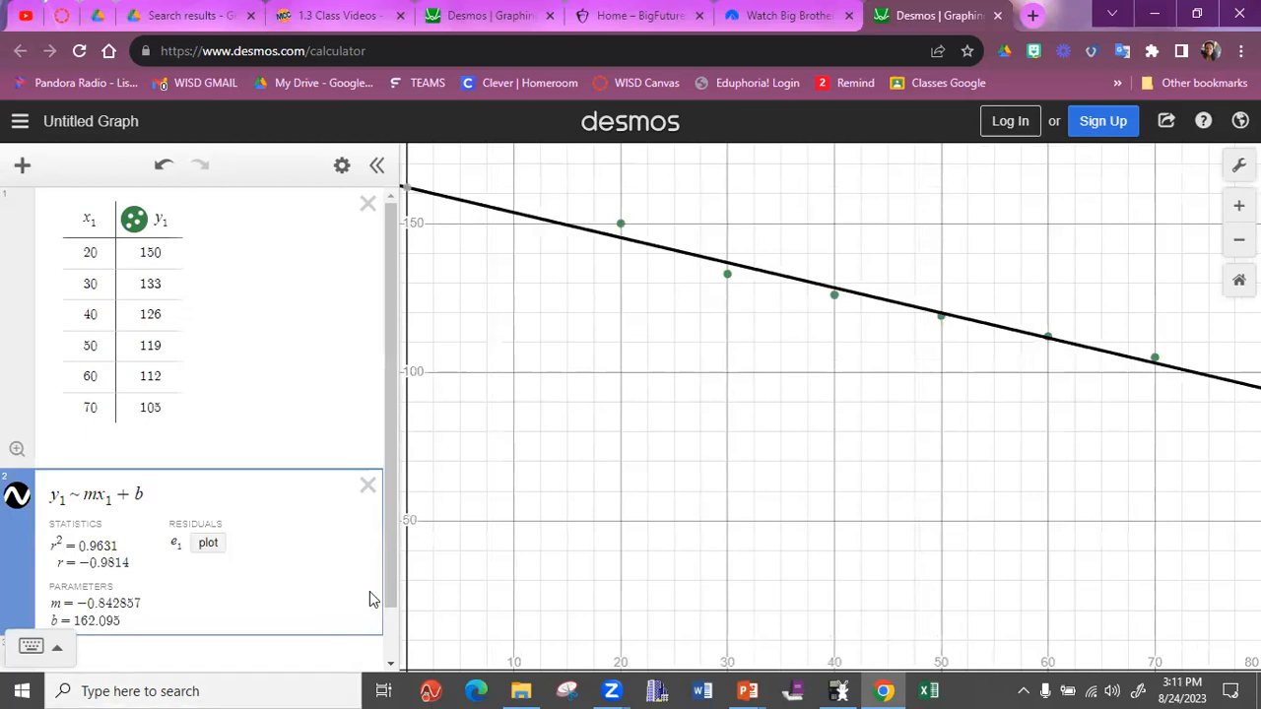
Graph the line y = -.842x + 162.095 as a new expression below the regression
left_click_drag(389, 592, 391, 636)
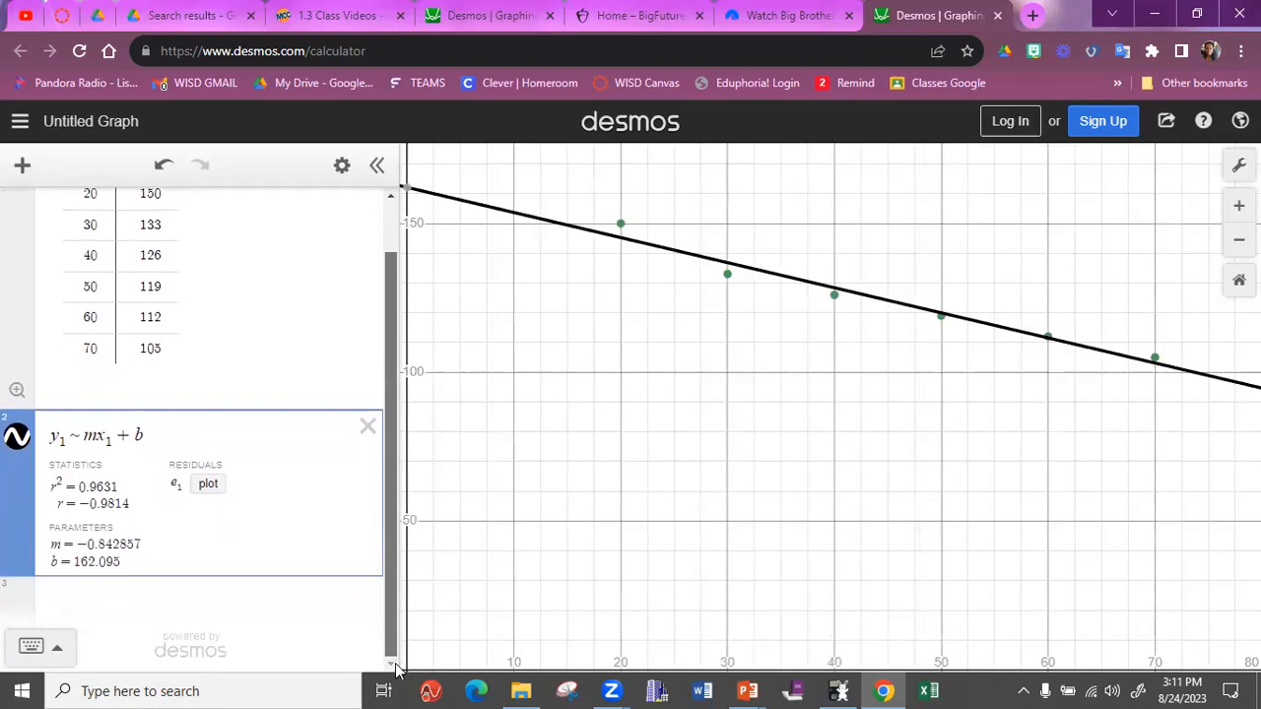
left_click(195, 612)
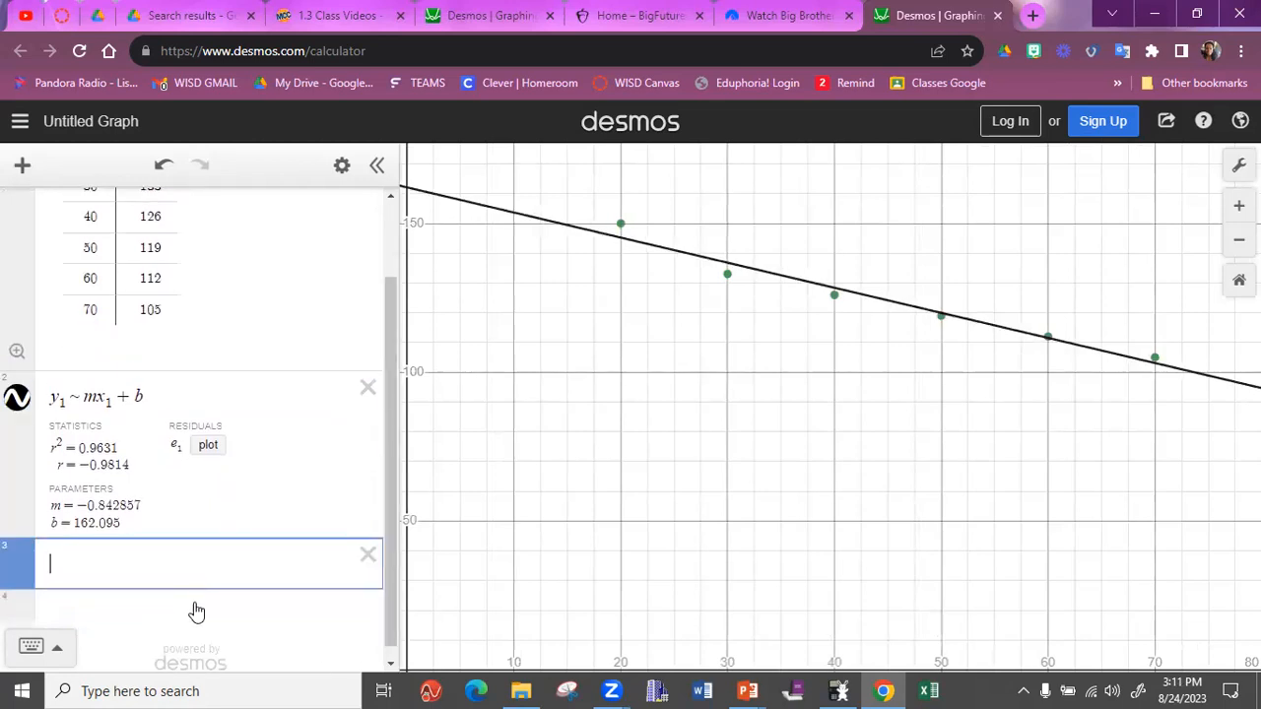
type("y=")
type("-")
type(".842")
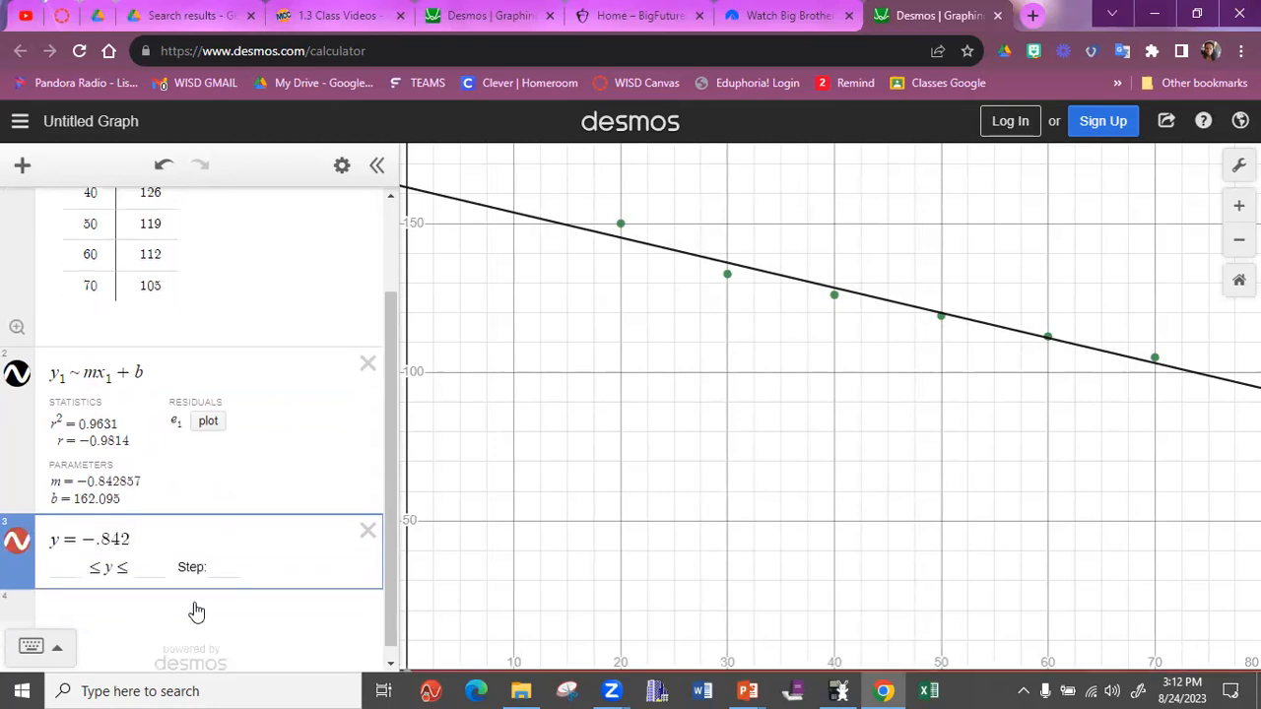
type("x")
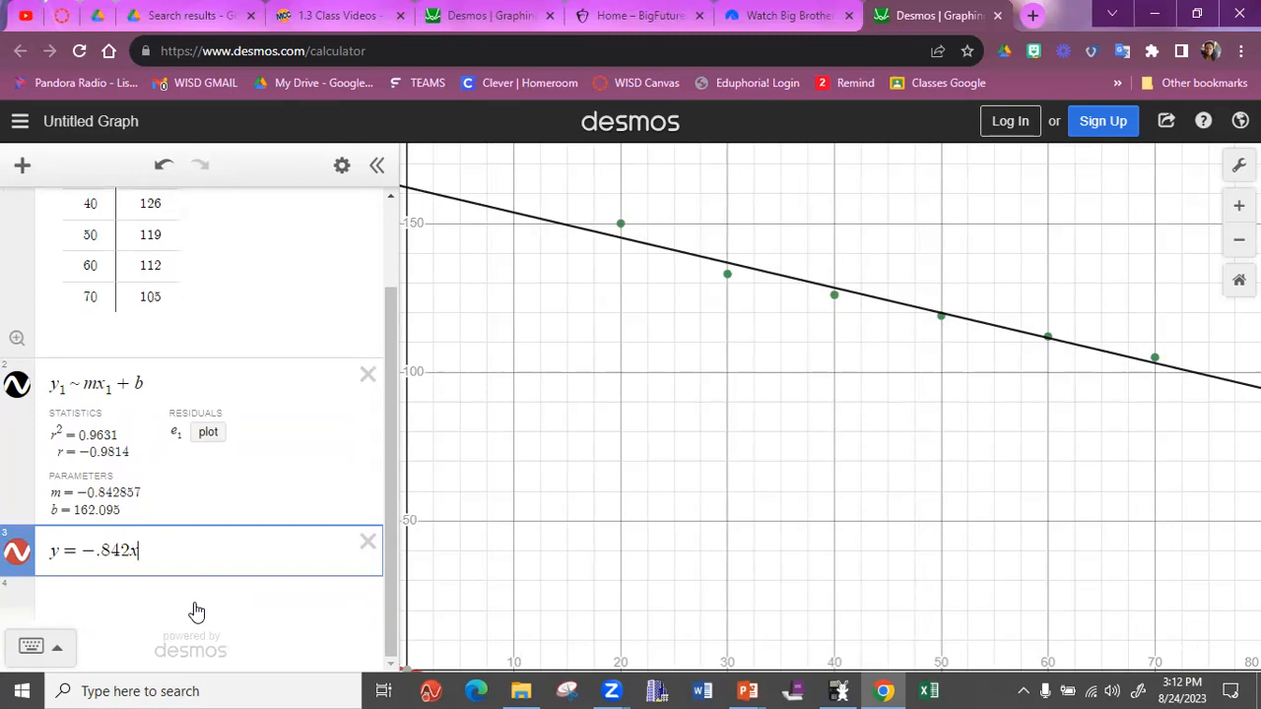
type("+162.095")
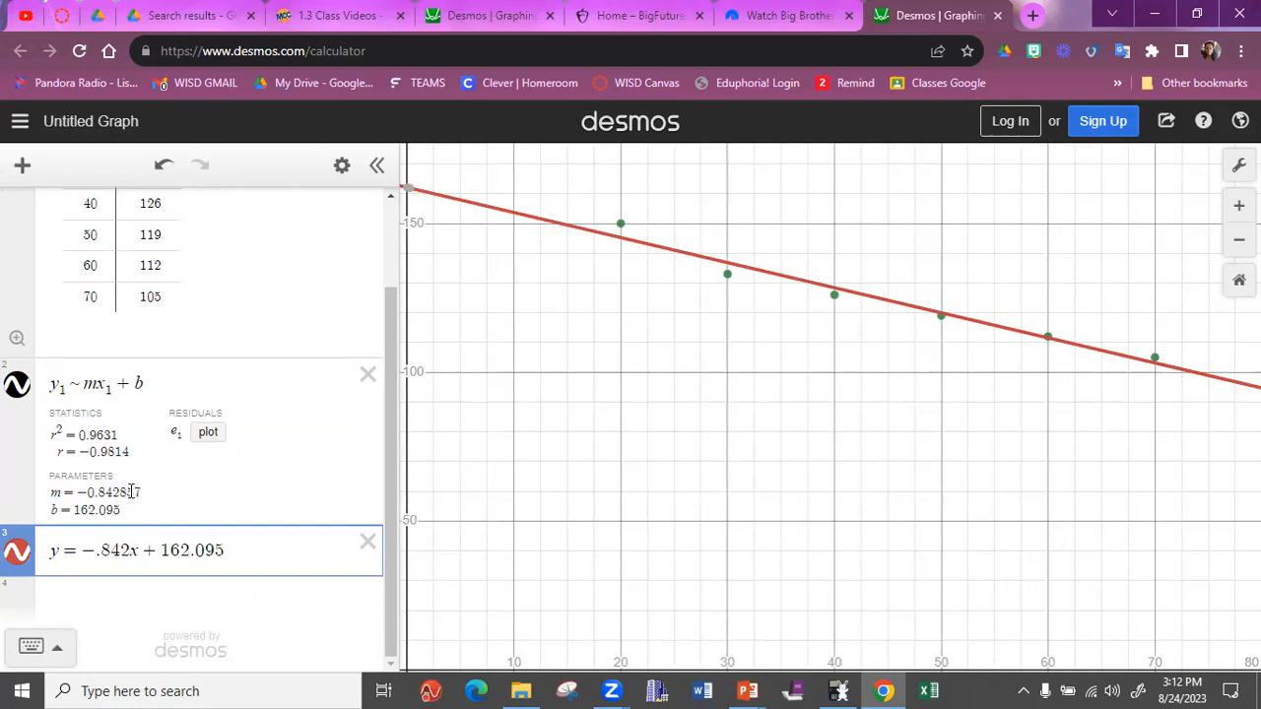
Correct the slope in the line's equation to -.843
left_click(132, 549)
key("BackSpace")
type("3")
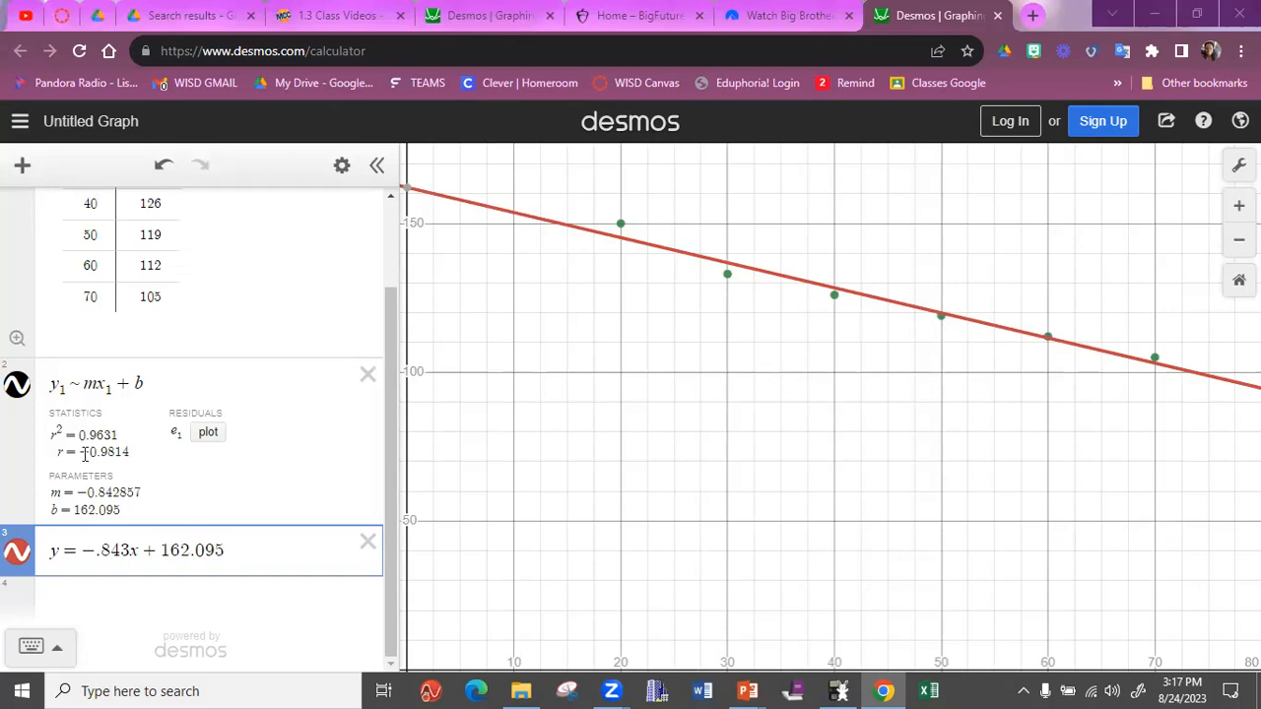
Highlight the correlation coefficient r in the regression statistics and trace the fitted line back to about x = 35
left_click_drag(57, 452, 133, 456)
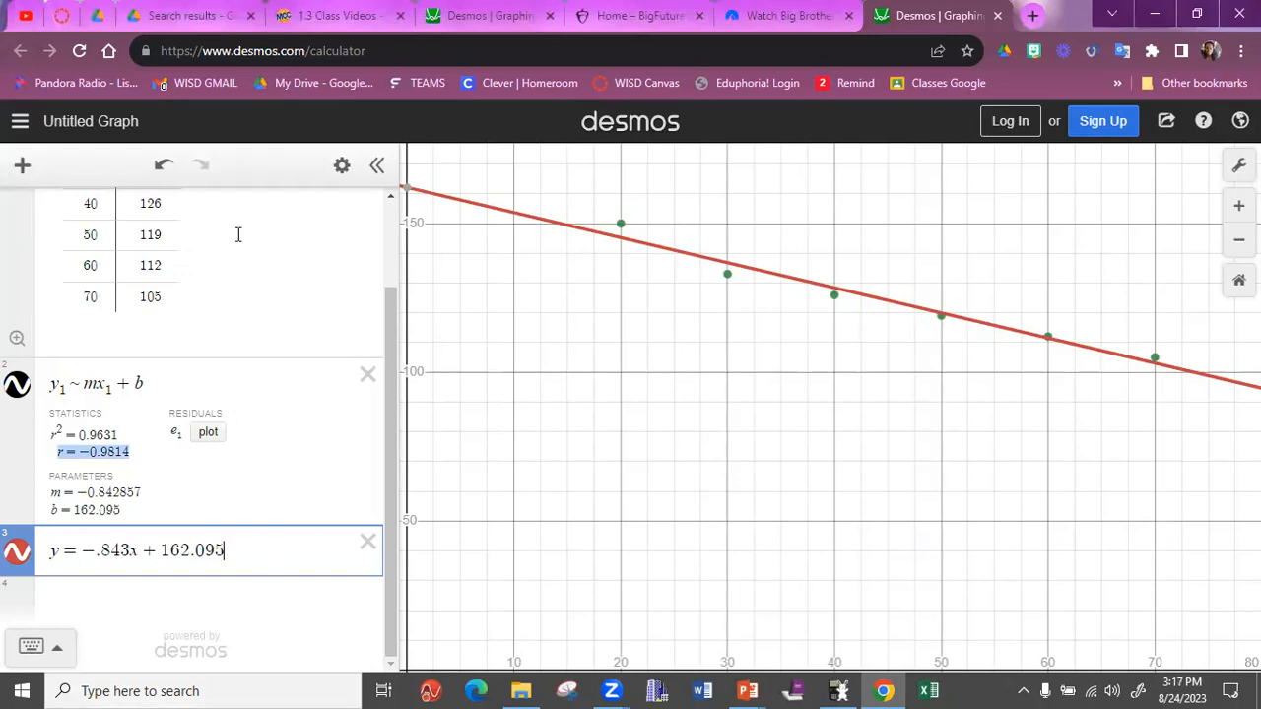
left_click(575, 545)
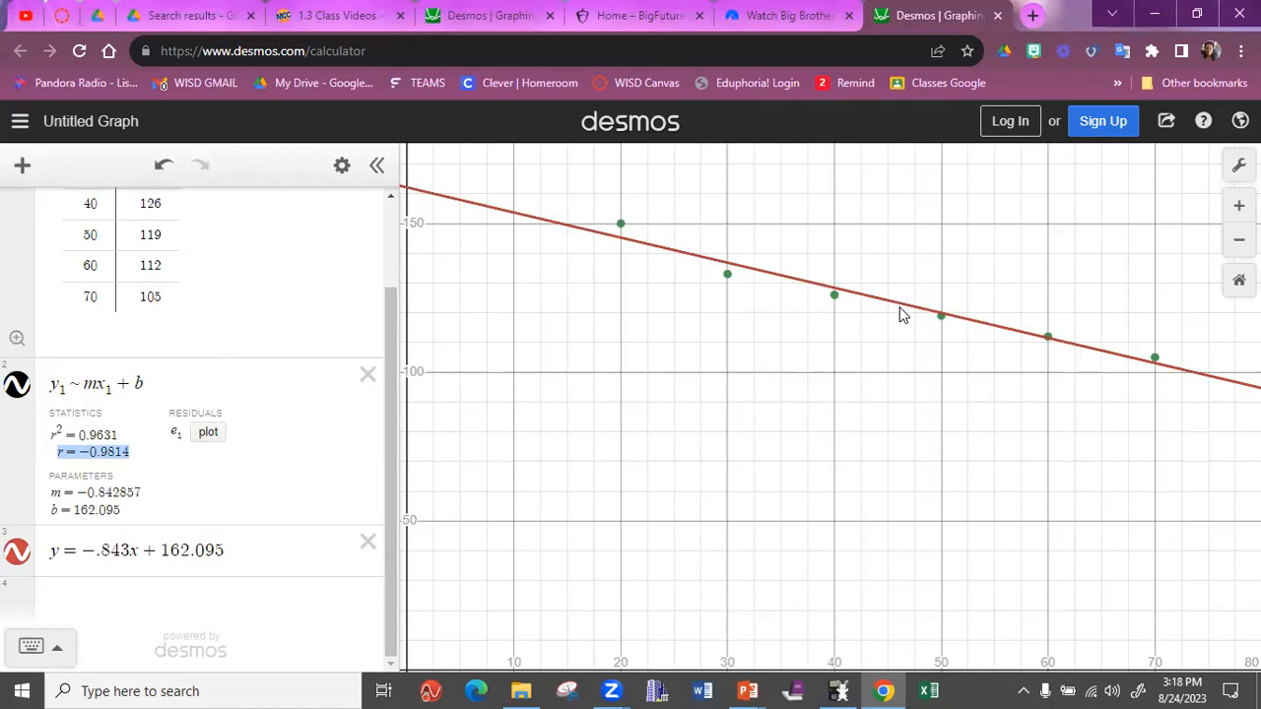
mouse_move(908, 309)
left_mouse_down()
mouse_move(717, 269)
mouse_move(781, 281)
left_mouse_up()
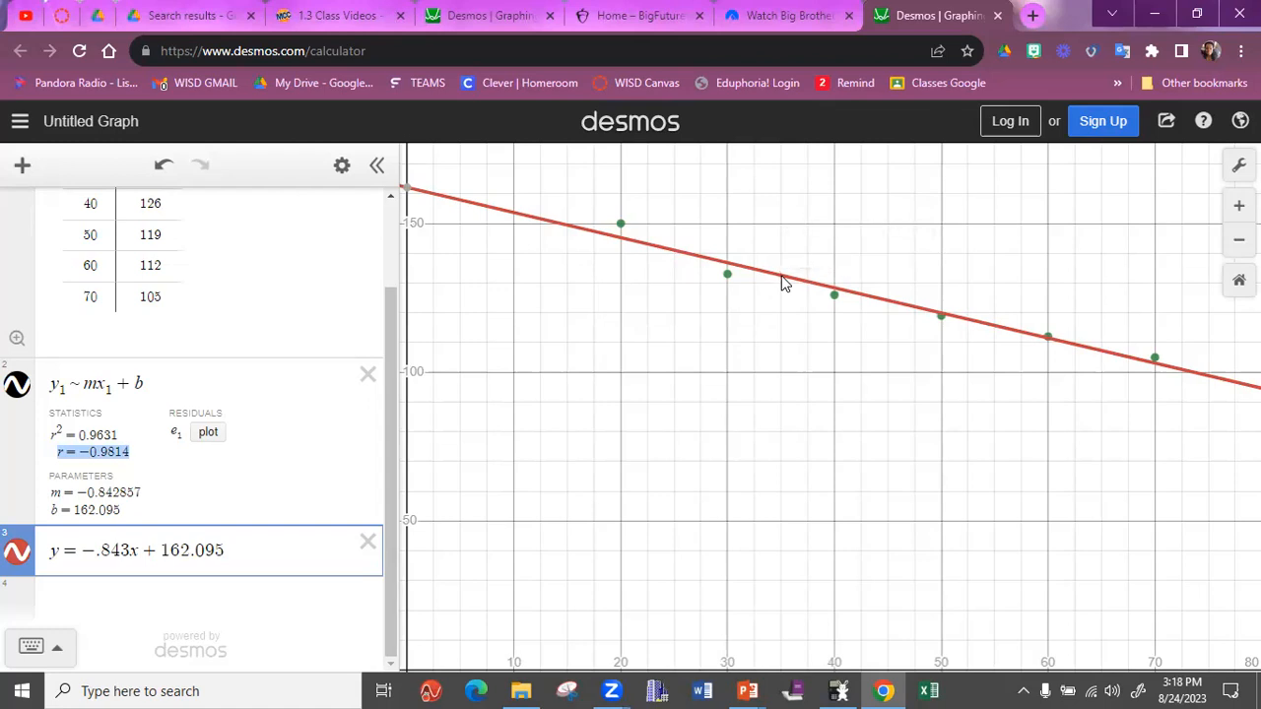
Evaluate the regression equation at x = 35 by entering -.843(35)+162.095 as a new expression
left_click(211, 611)
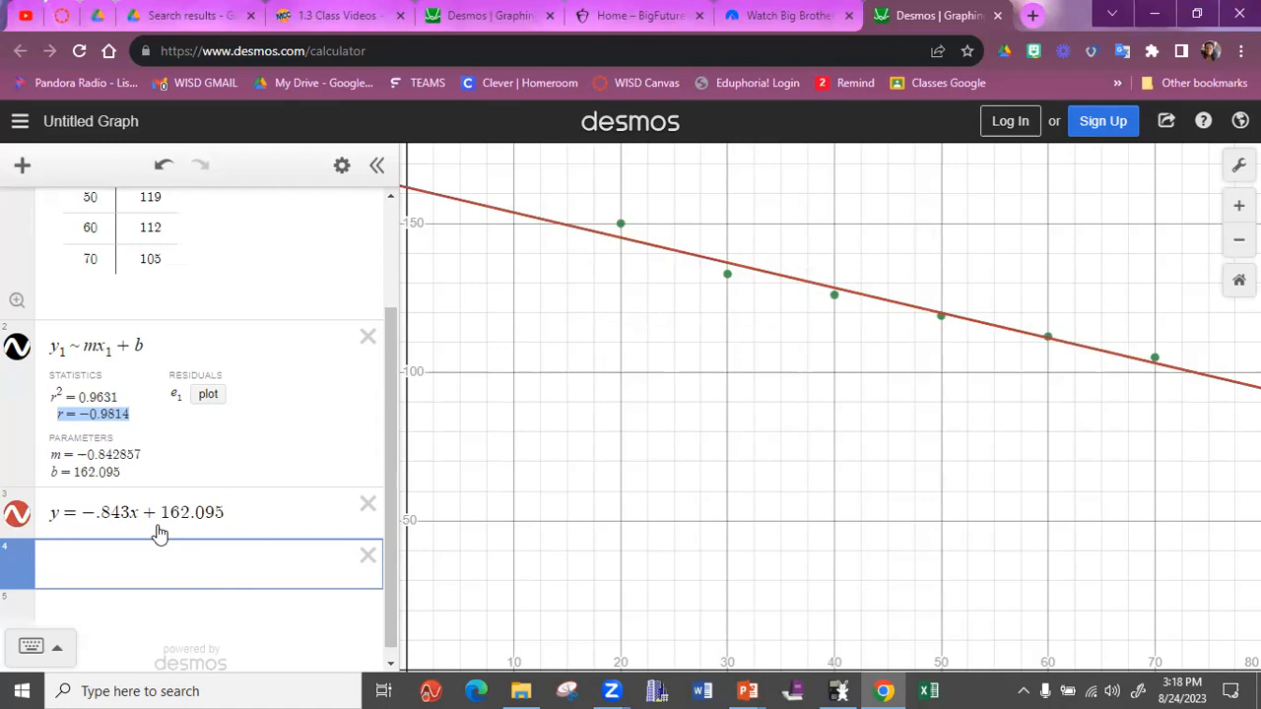
type("-.843(35)")
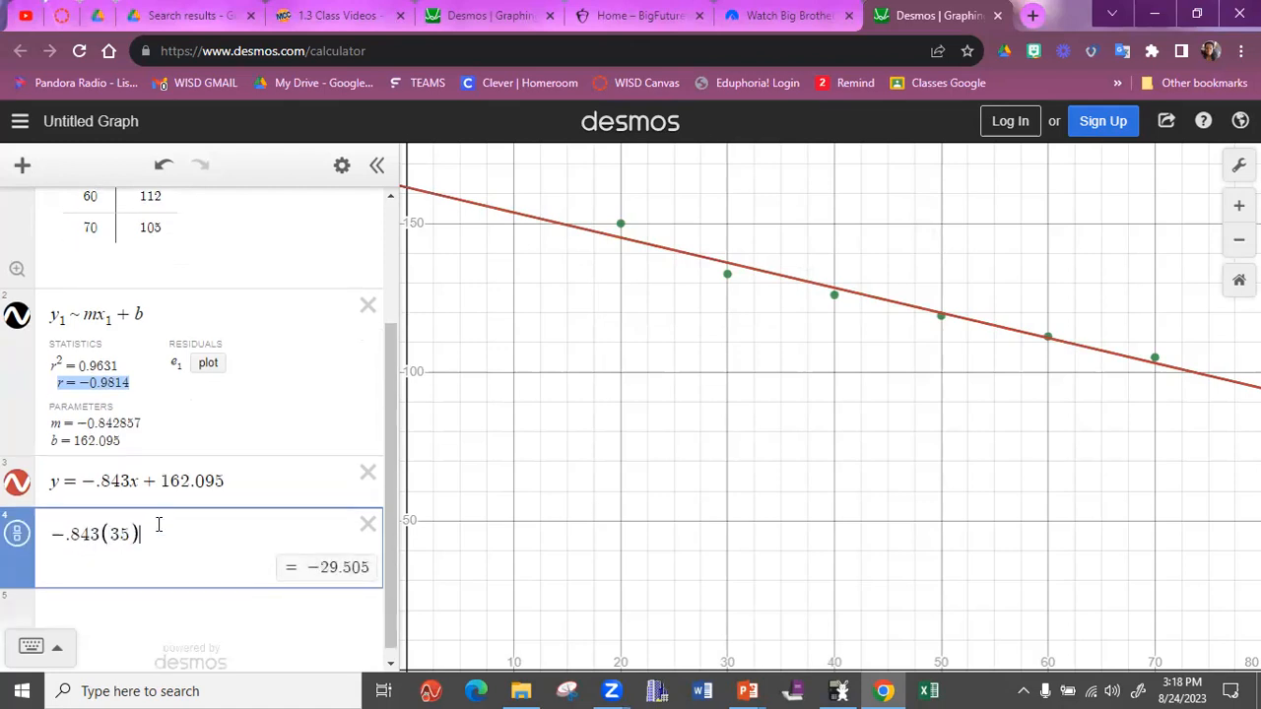
type("+16")
type("2.095")
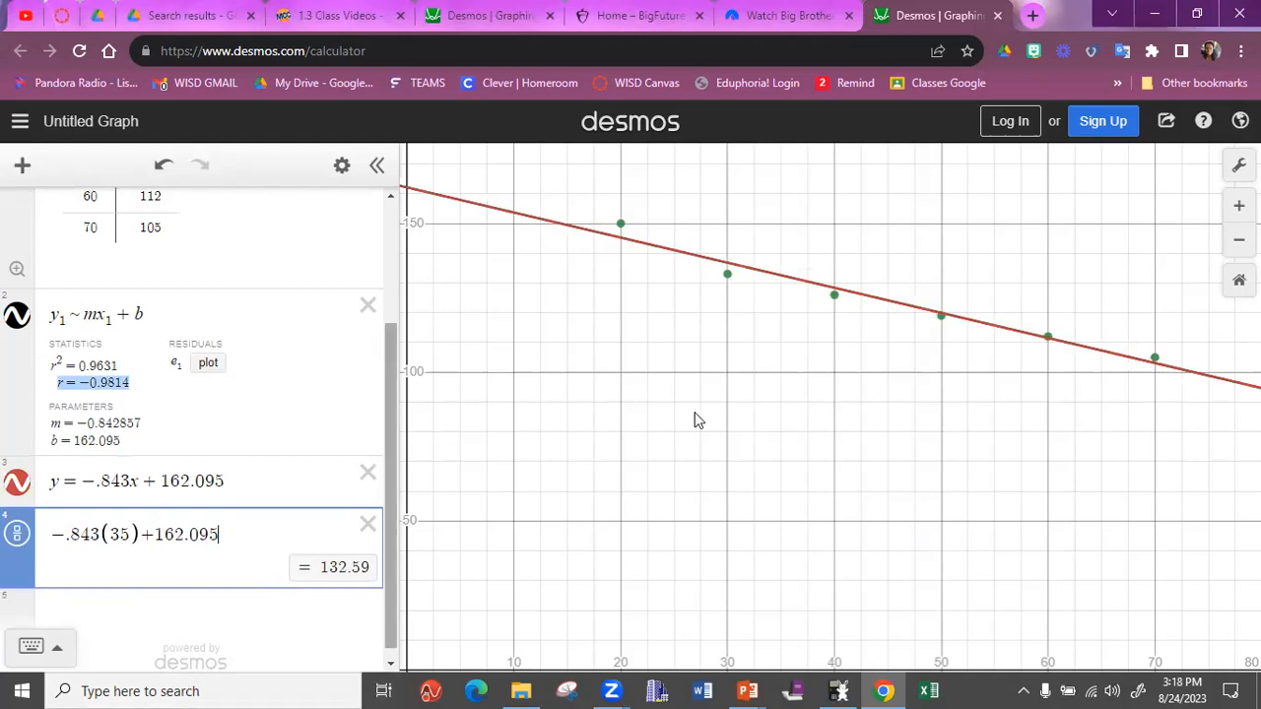
Switch to the PowerPoint slideshow and show the "Method 2: Desmos Graphing" slide with practice problem 2
left_click(1160, 12)
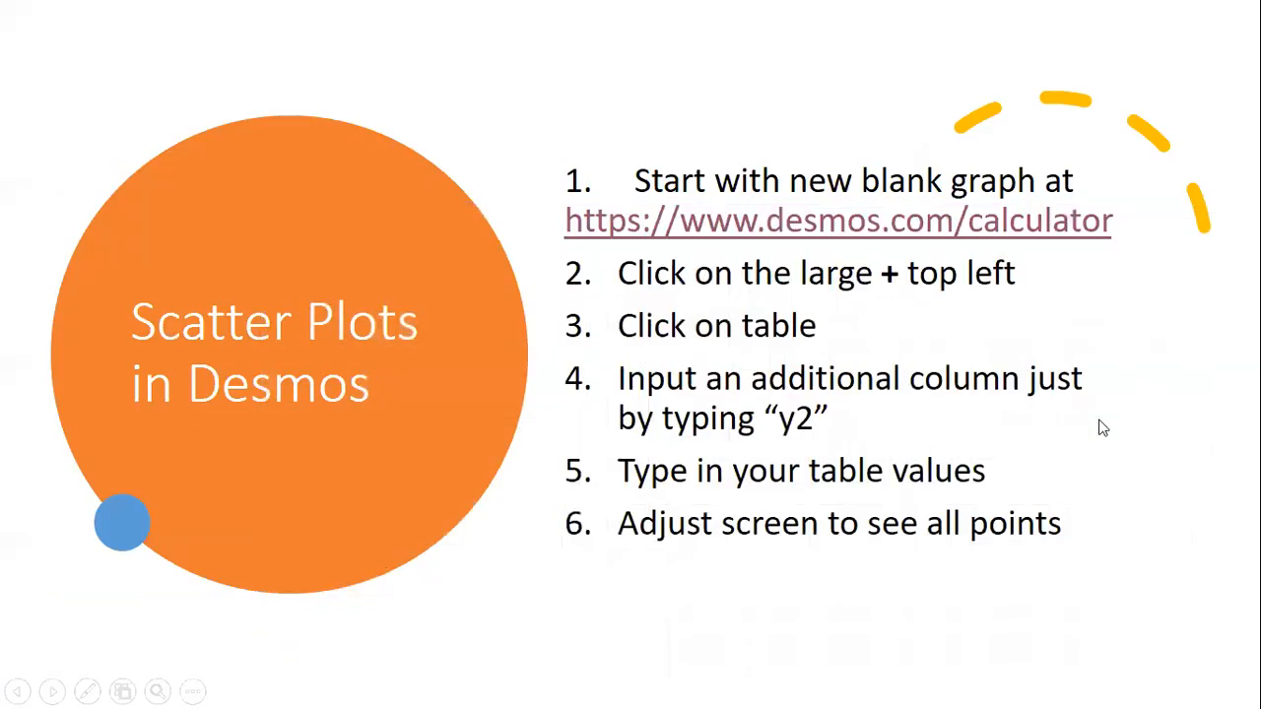
left_click(1088, 439)
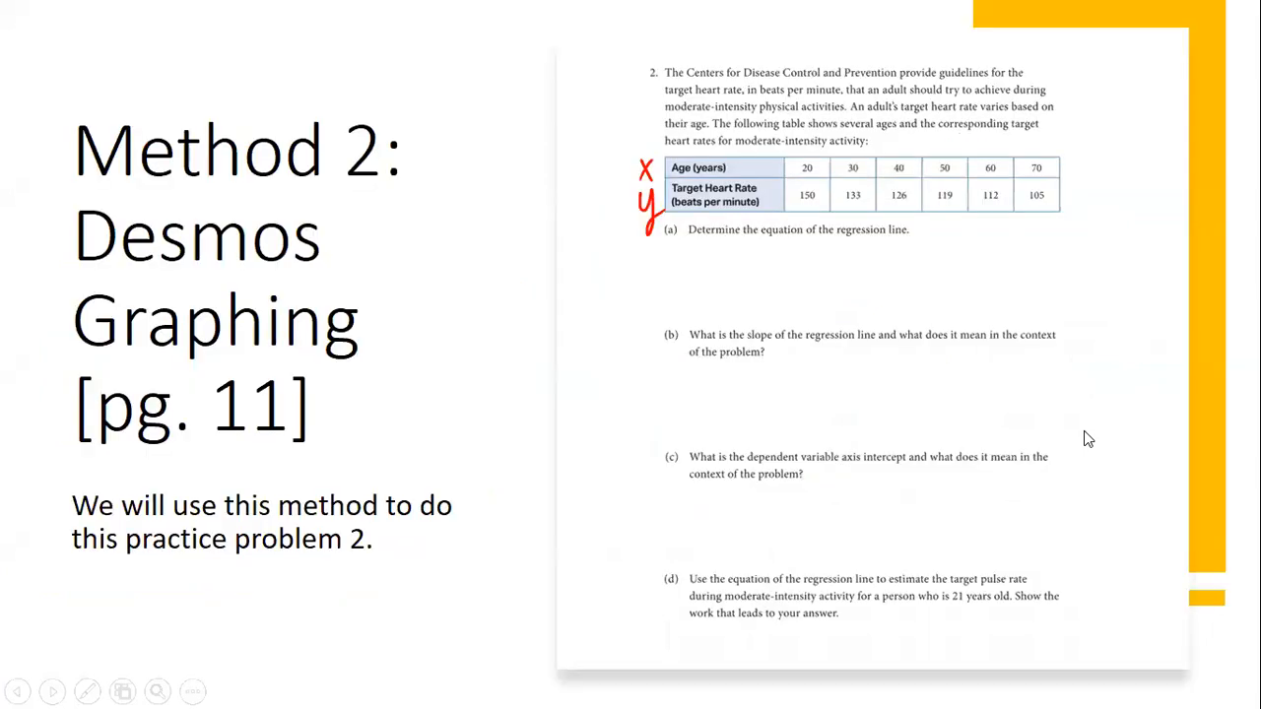